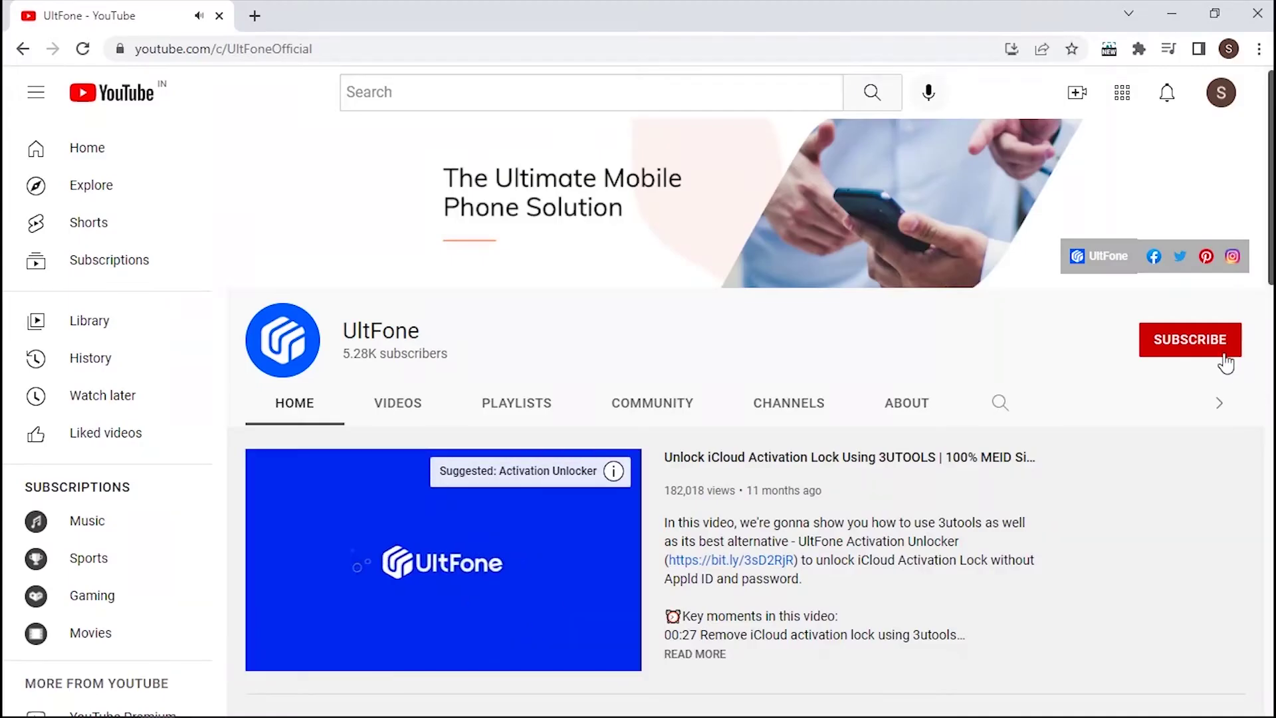
Subscribe to the UltFone YouTube channel and set its notifications to All
left_click(1225, 350)
left_click(1206, 375)
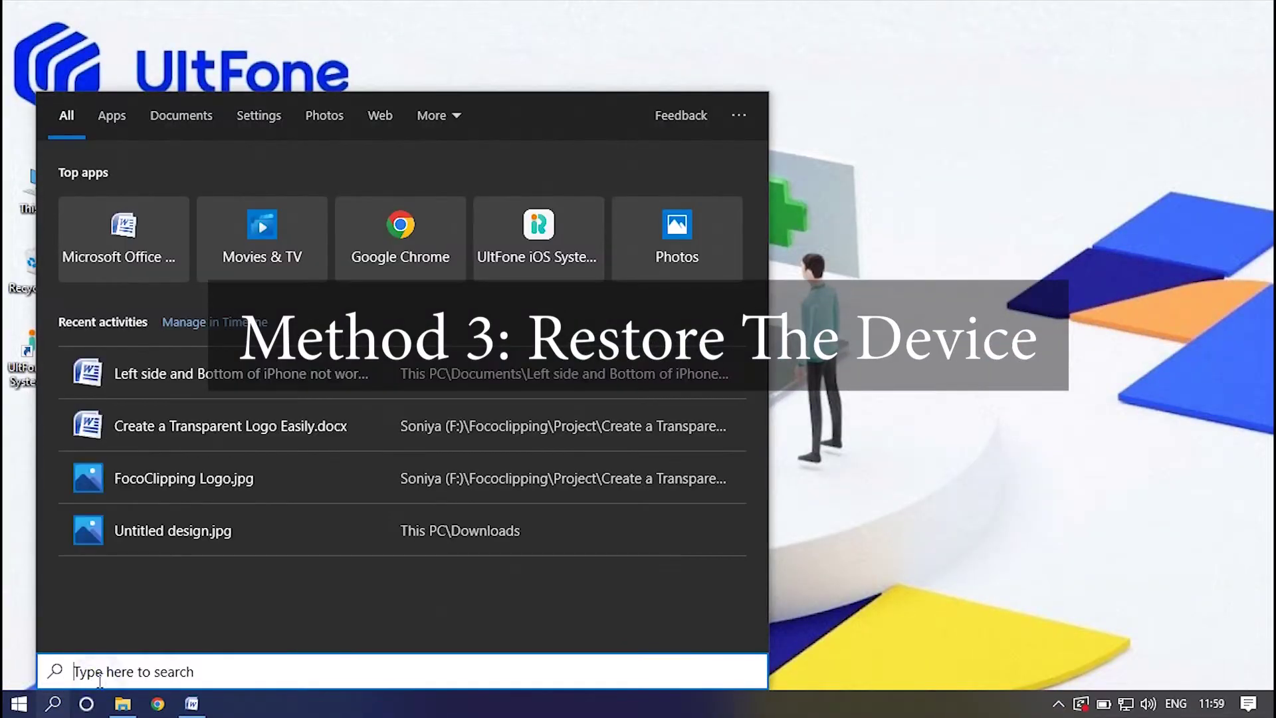
Factory-restore the iPhone 11 in iTunes, accepting the iOS 15.6.1 download
type("iTunes")
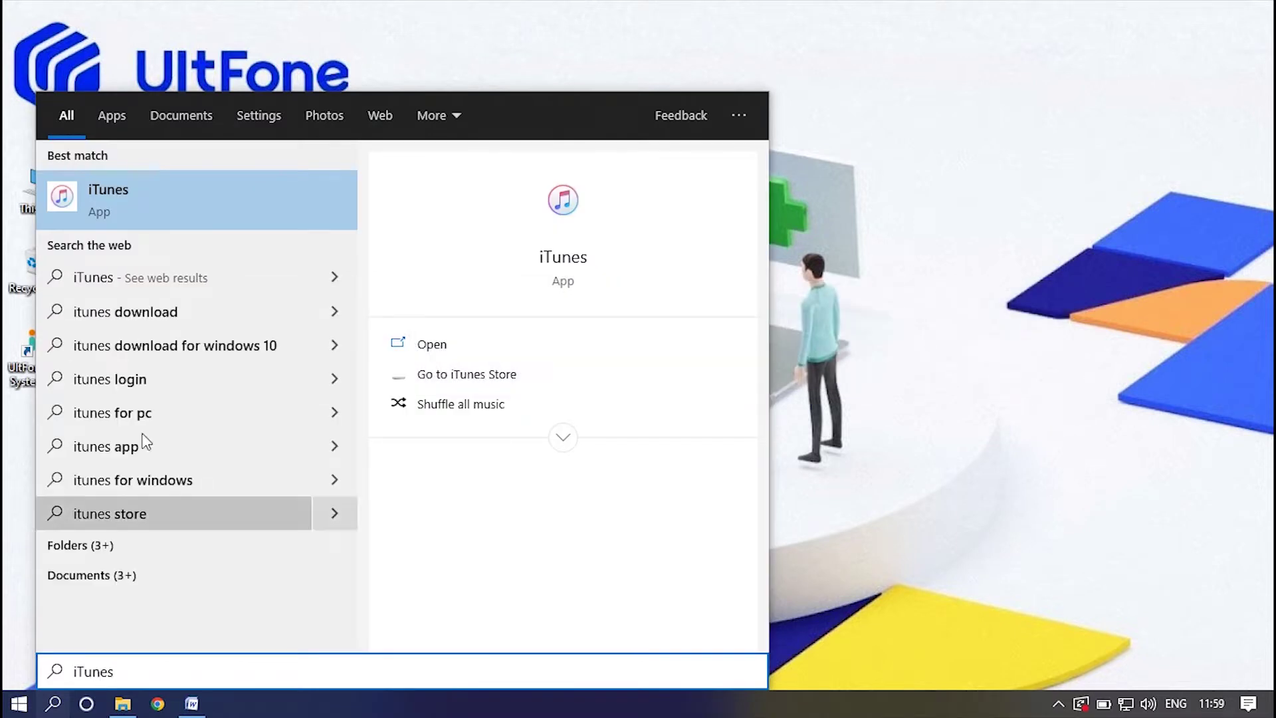
left_click(489, 358)
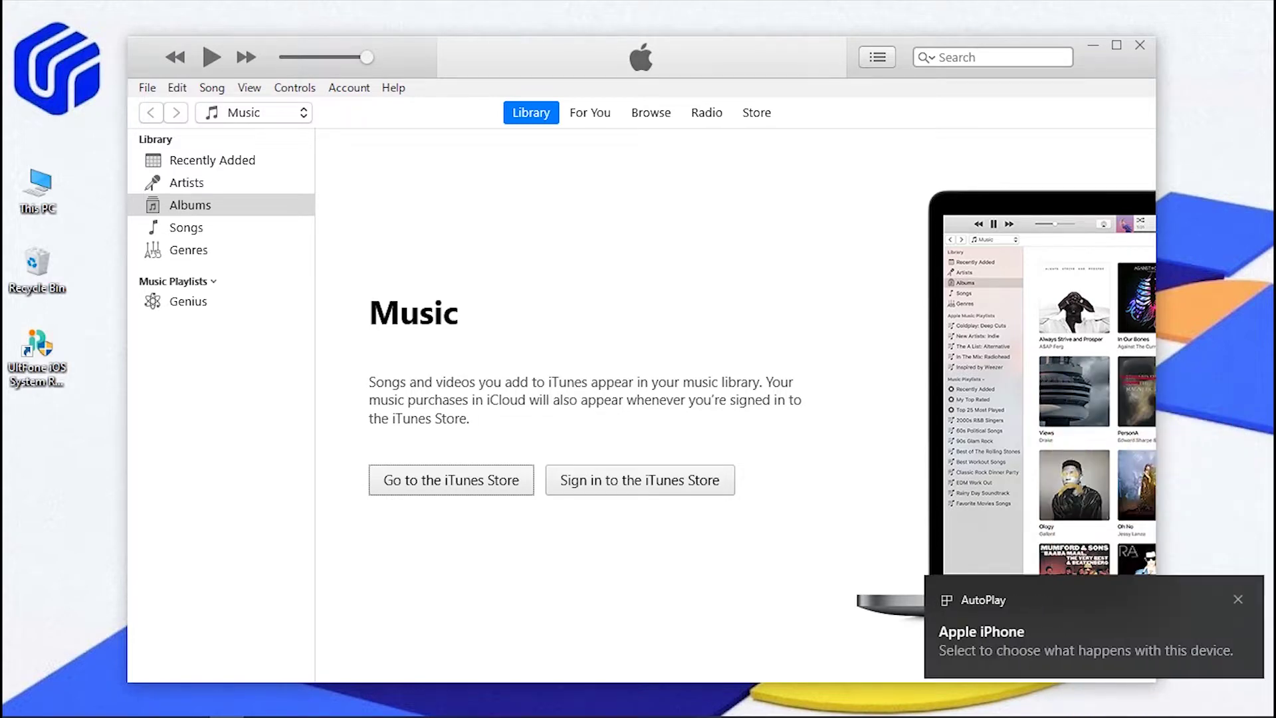
left_click(333, 115)
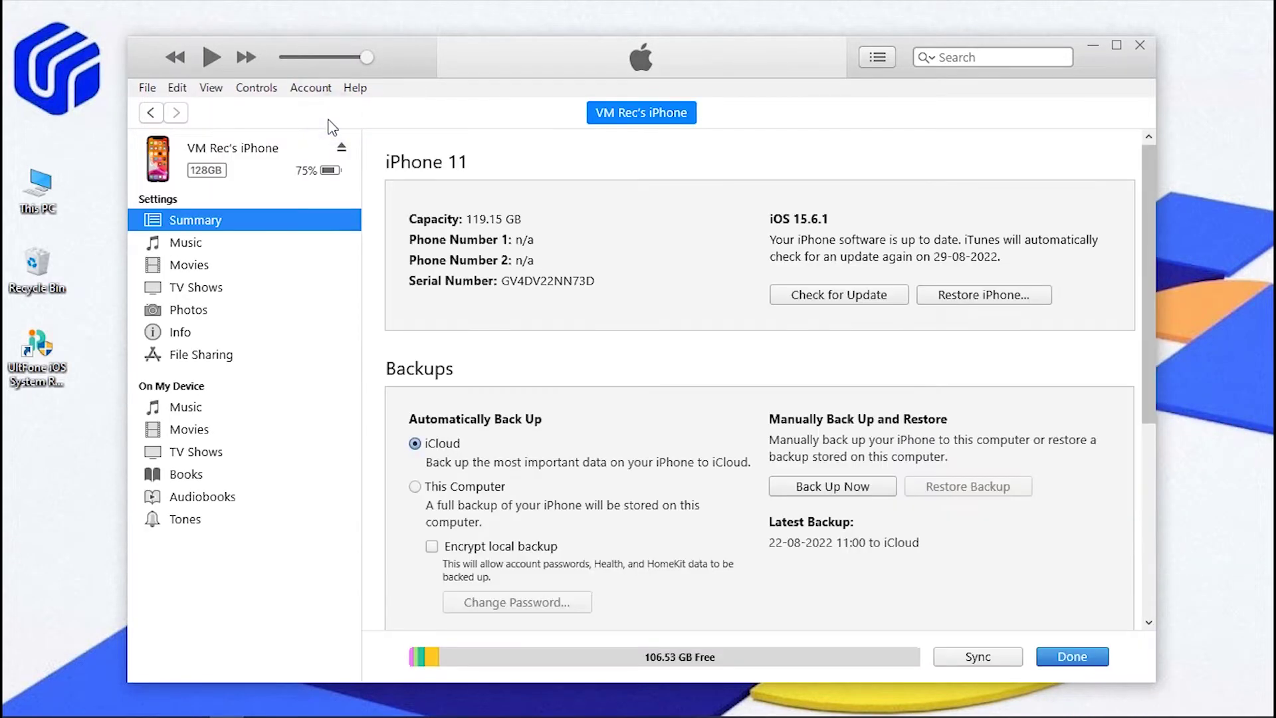
left_click(957, 299)
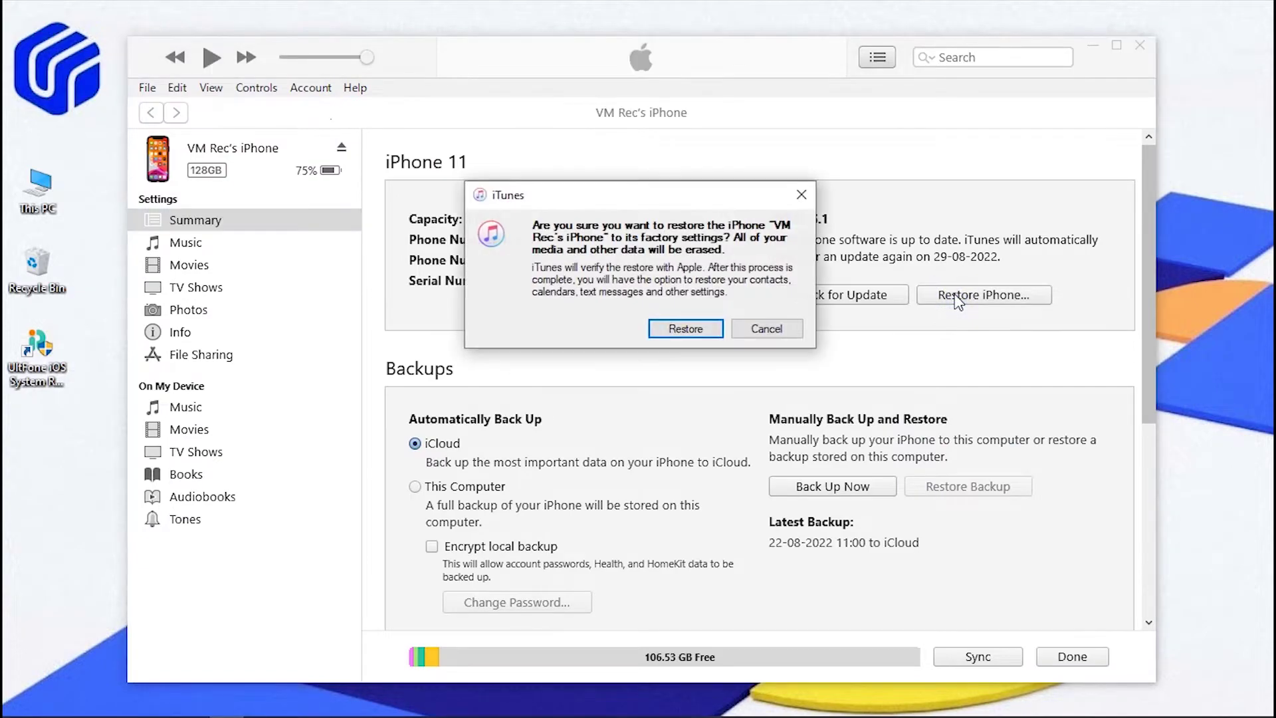
left_click(691, 329)
left_click(821, 540)
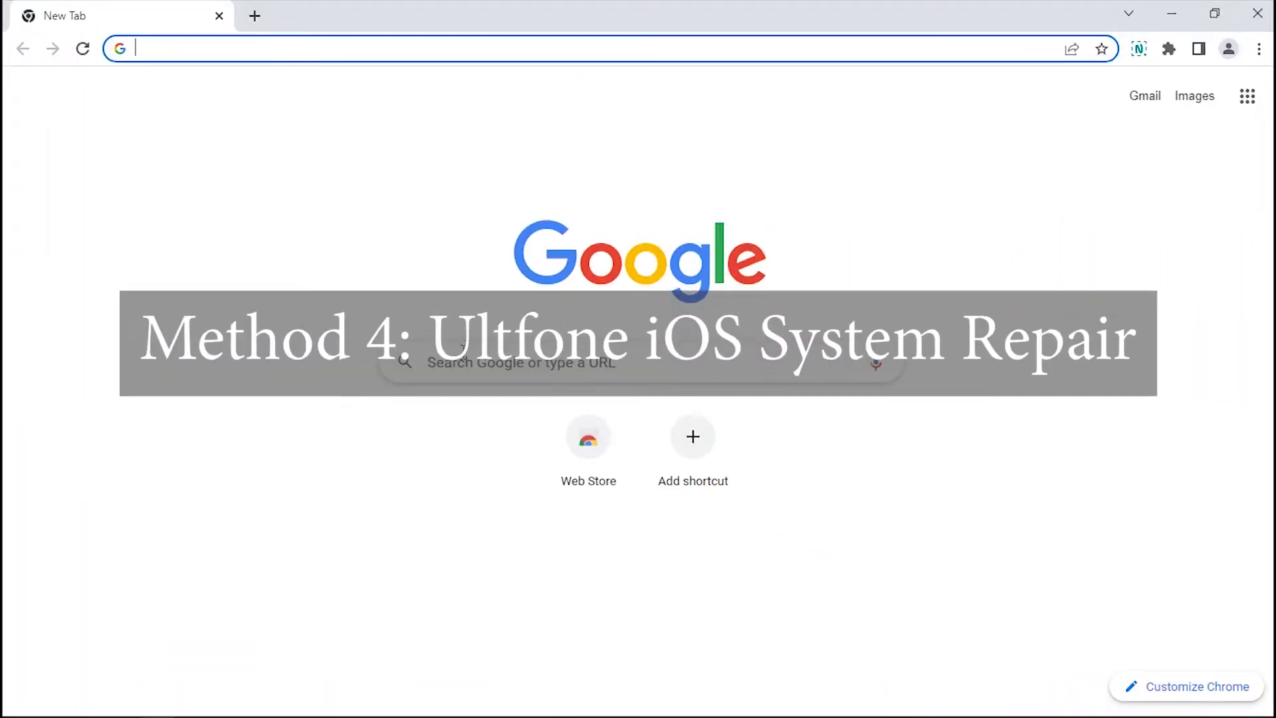
Google 'UltFone iOS System Repair' and open the official UltFone result
left_click(464, 345)
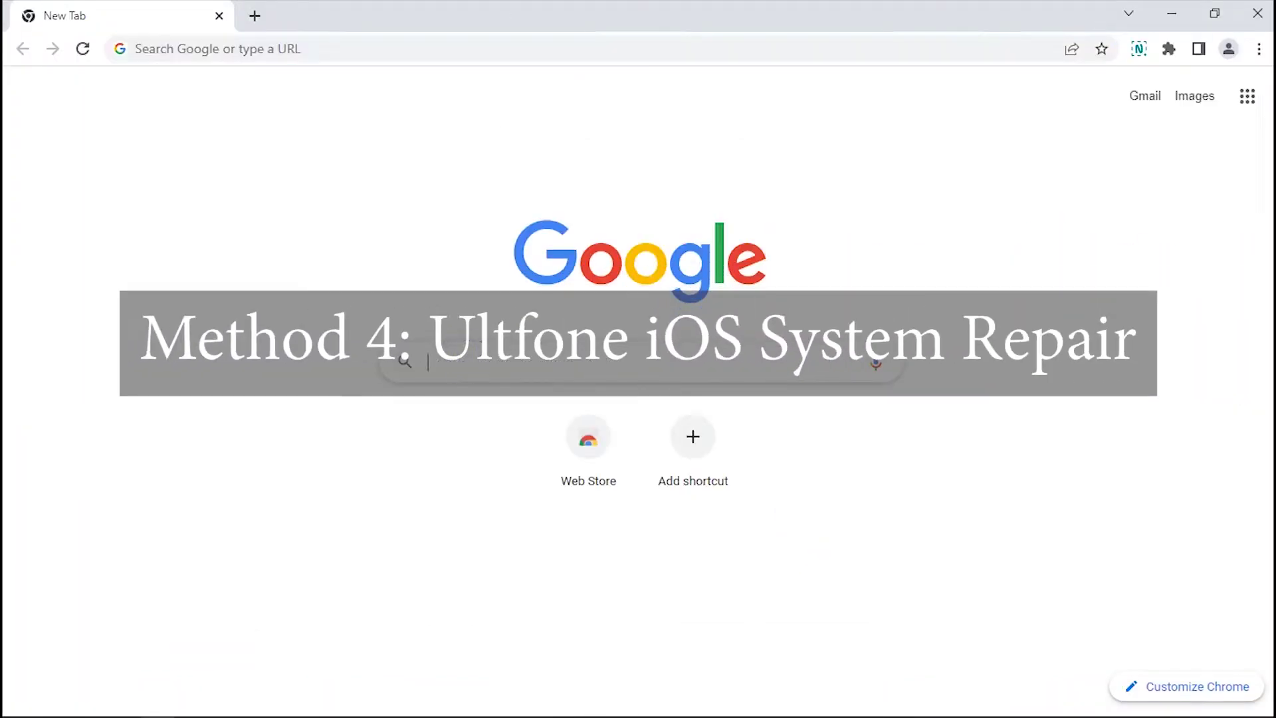
type("UltFone i")
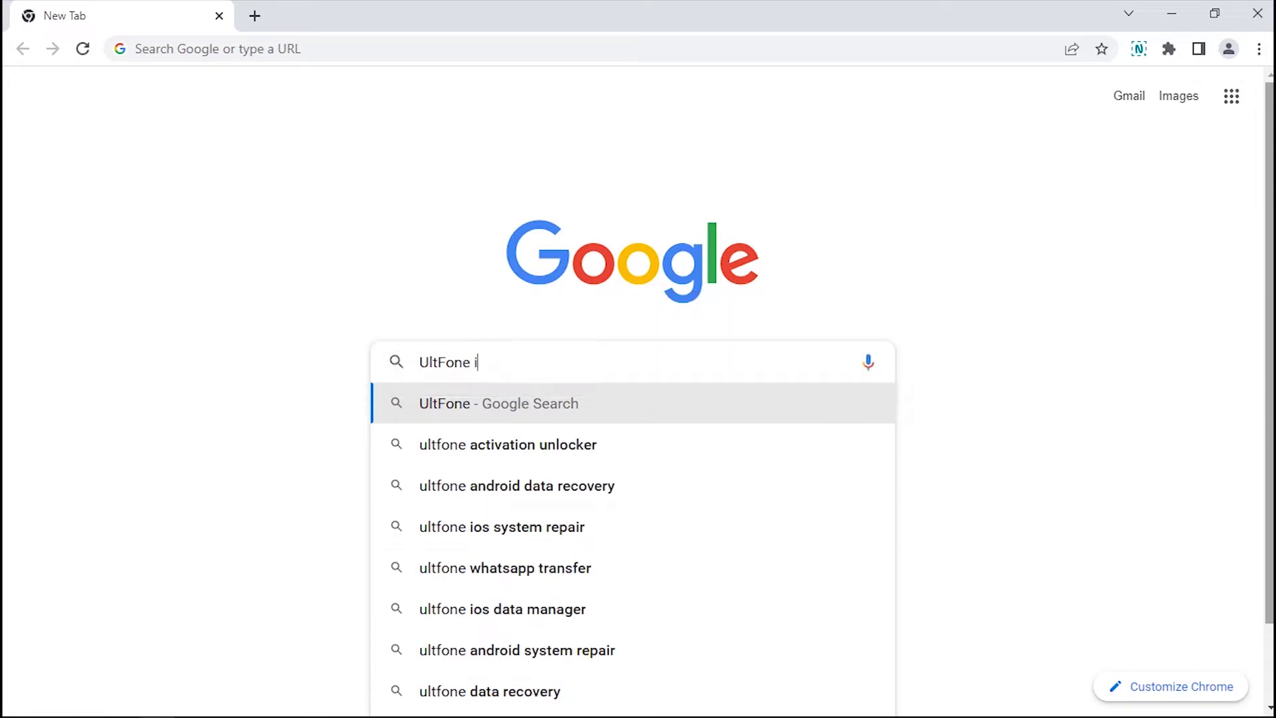
type("OS Syste")
type("m Repair")
key("Return")
scroll(638, 398, "down", 4)
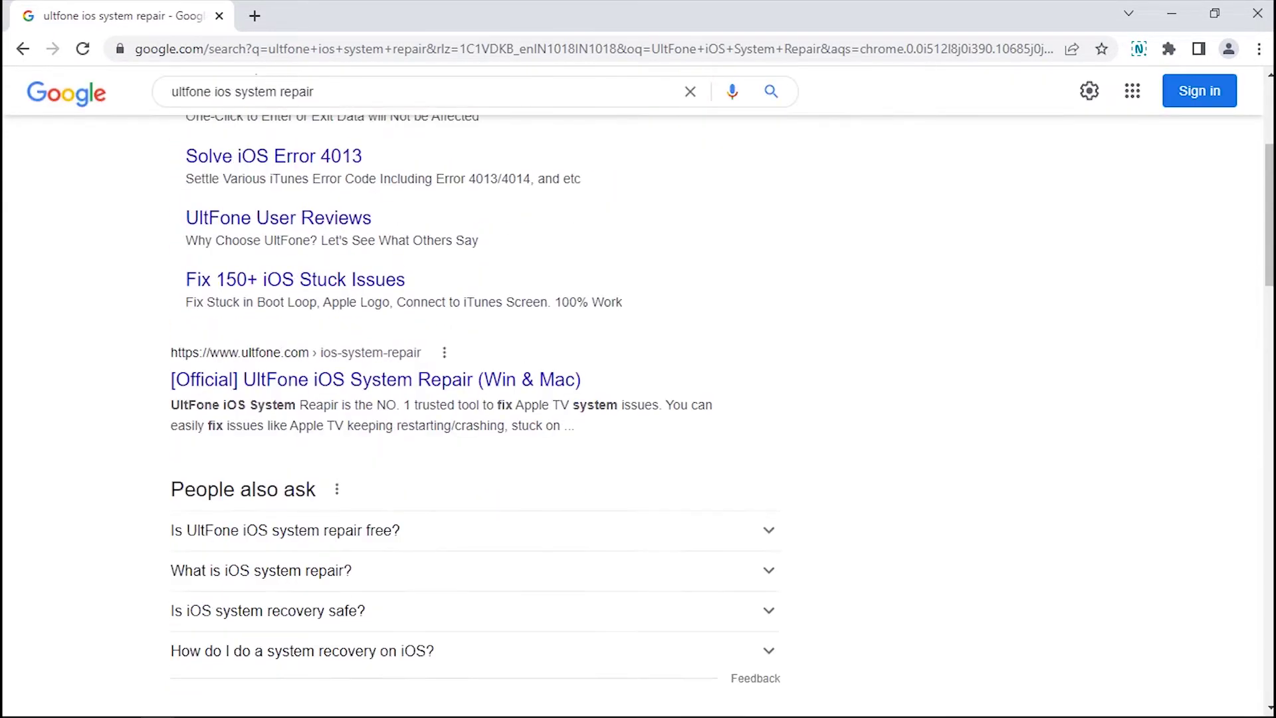
scroll(886, 283, "down", 3)
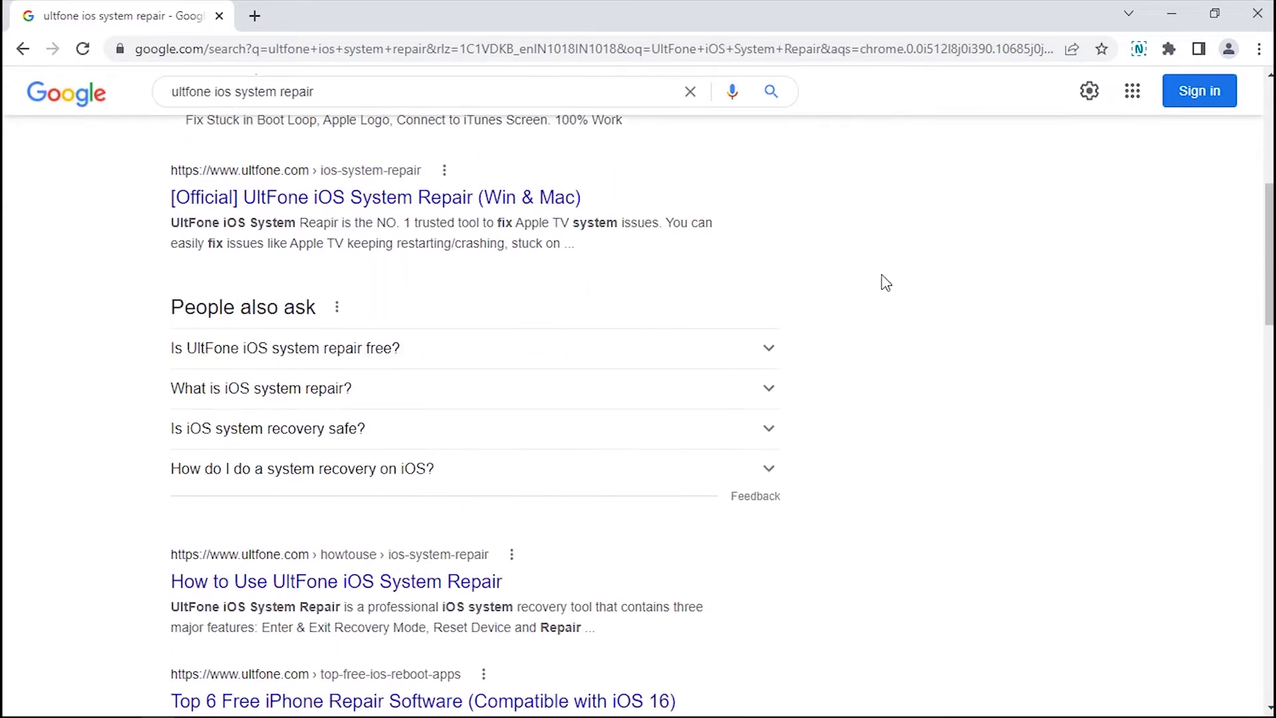
left_click(537, 199)
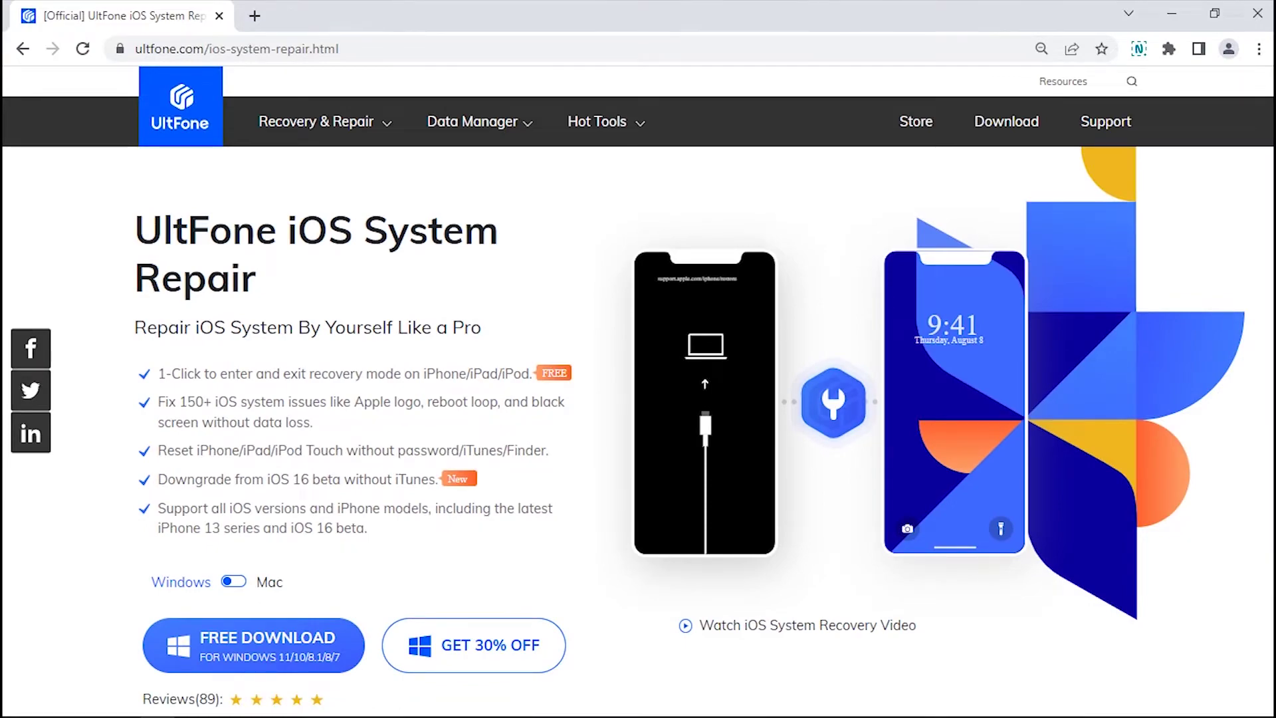
Download ios-system-repair.exe via FREE DOWNLOAD and launch the installer
scroll(638, 359, "down", 5)
scroll(638, 359, "down", 5)
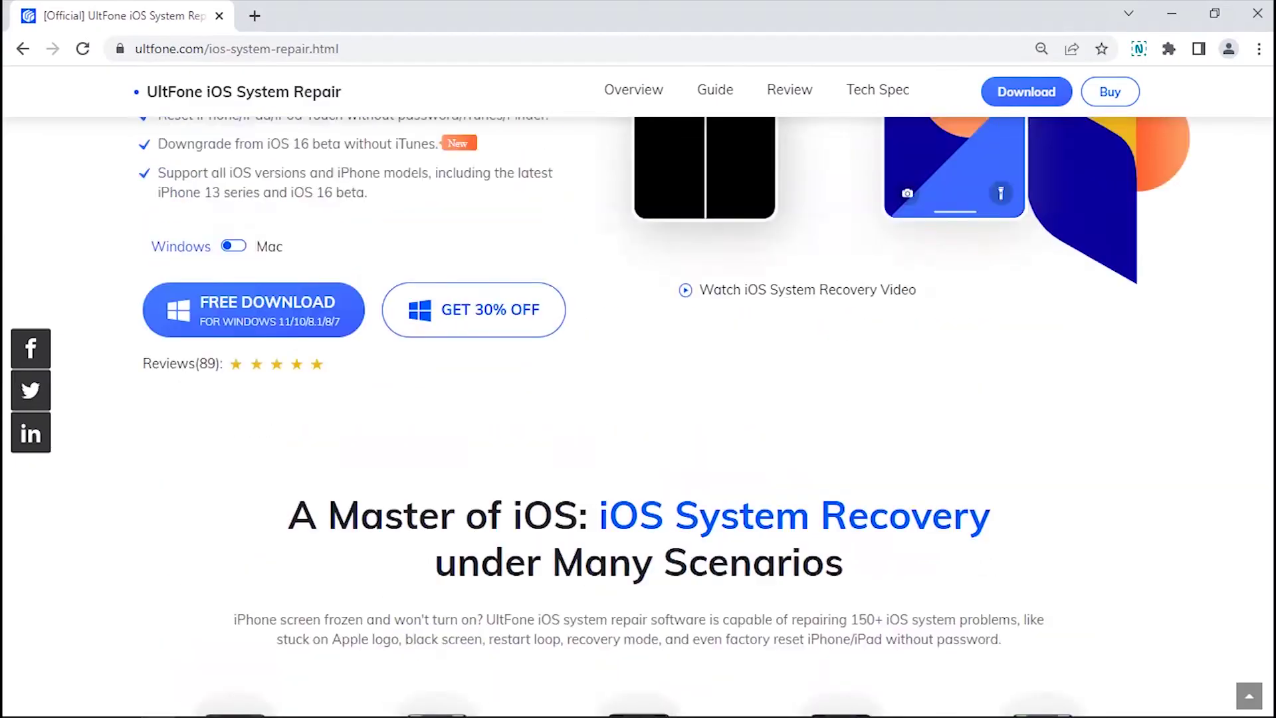
scroll(638, 399, "up", 5)
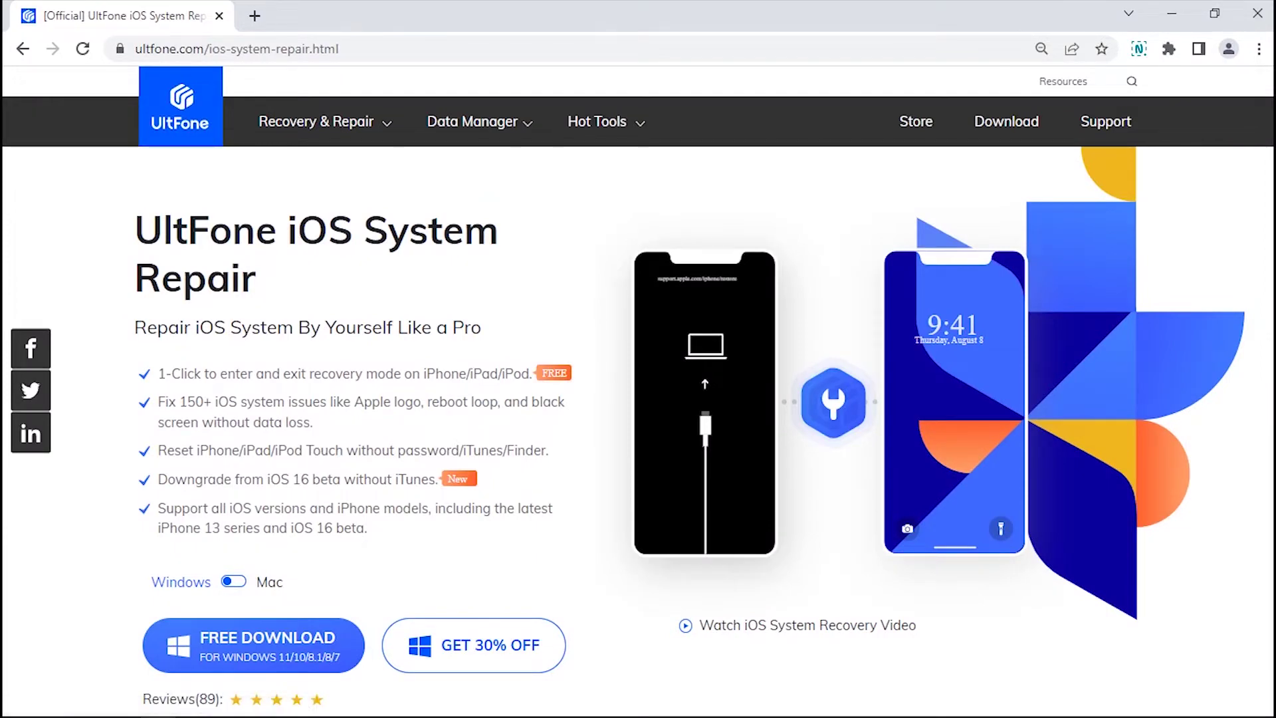
left_click(247, 650)
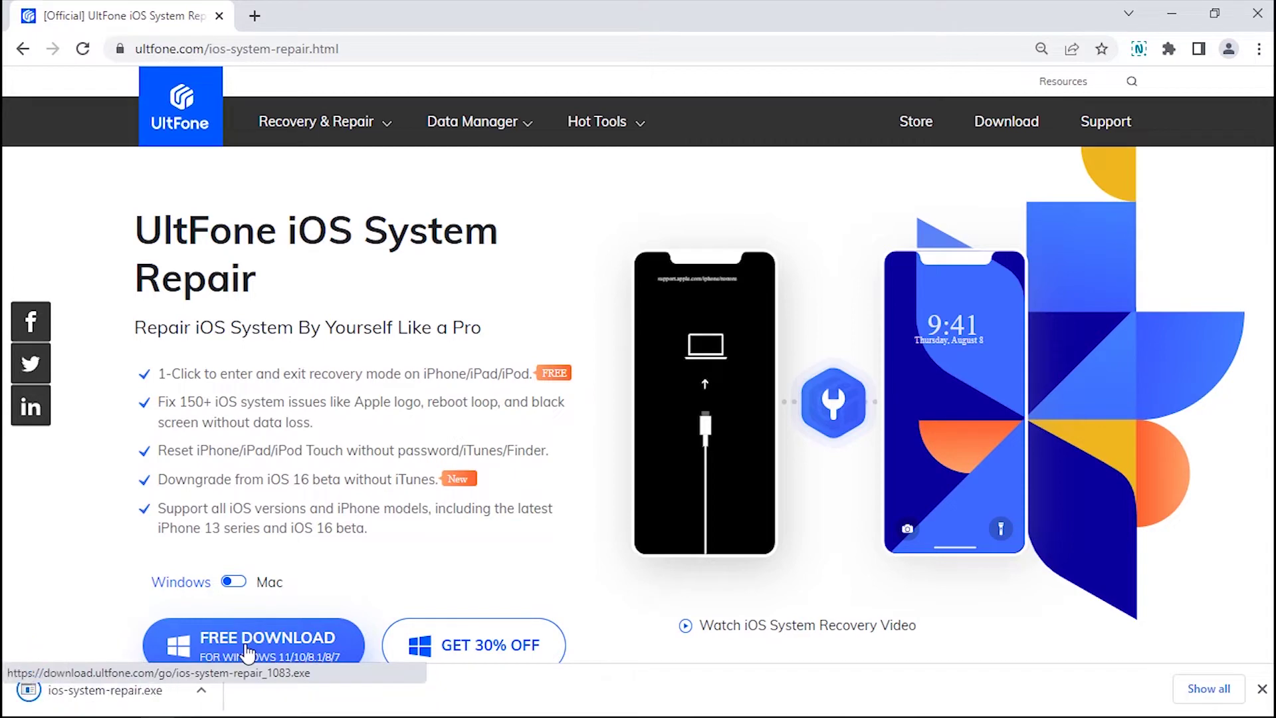
left_click(120, 692)
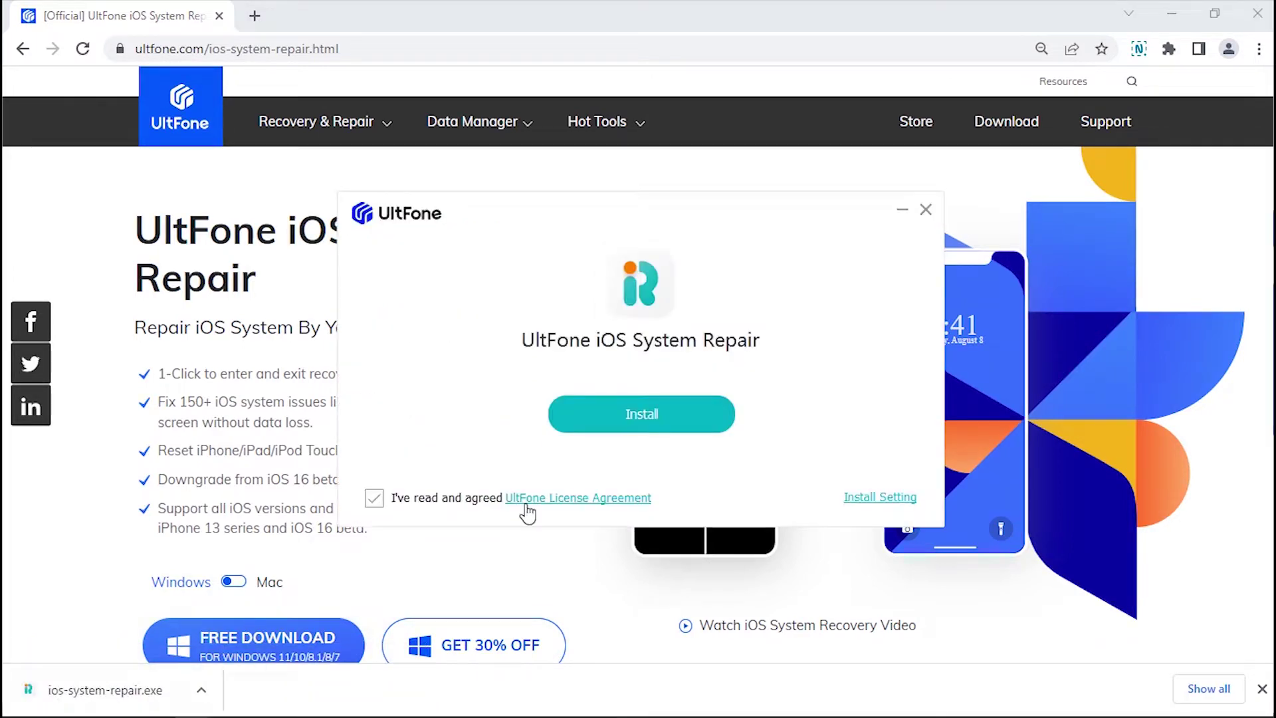
Minimize Chrome and install UltFone iOS System Repair from the installer window
left_click(1163, 20)
left_click(644, 420)
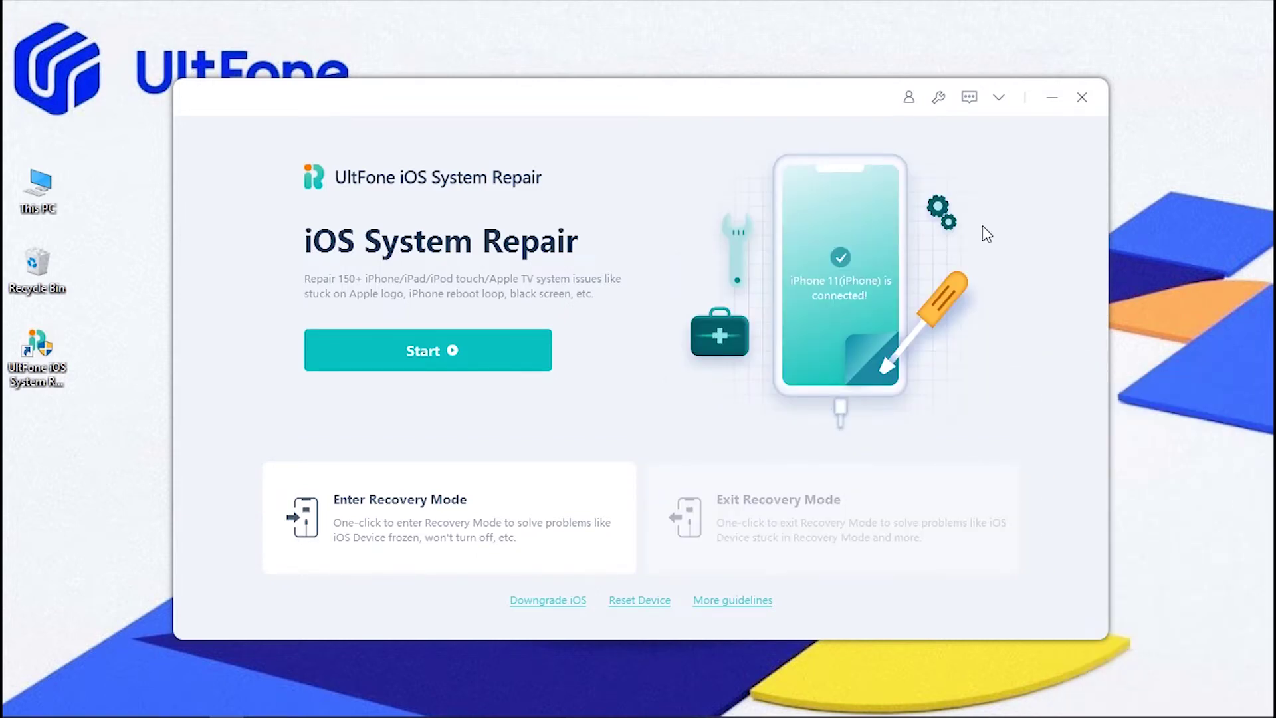
Pick Standard Repair over Deep Repair and proceed to the firmware 15.6.1 step
left_click(435, 340)
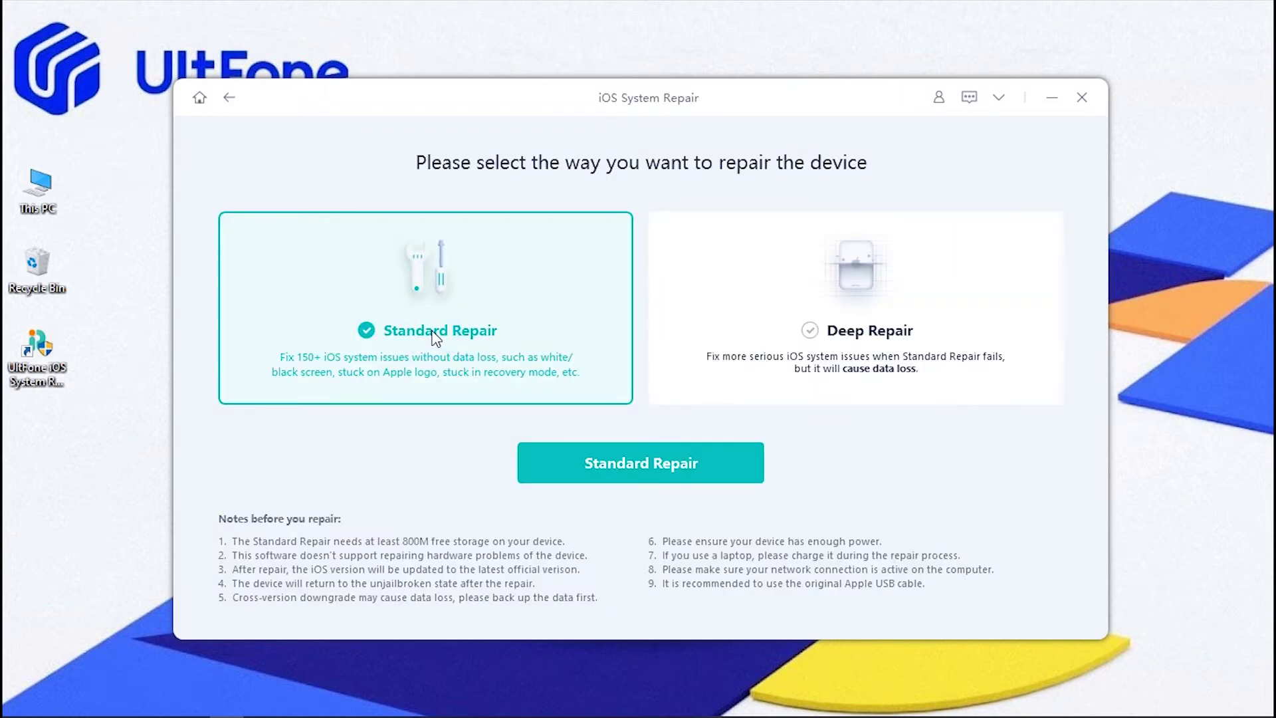
left_click(821, 301)
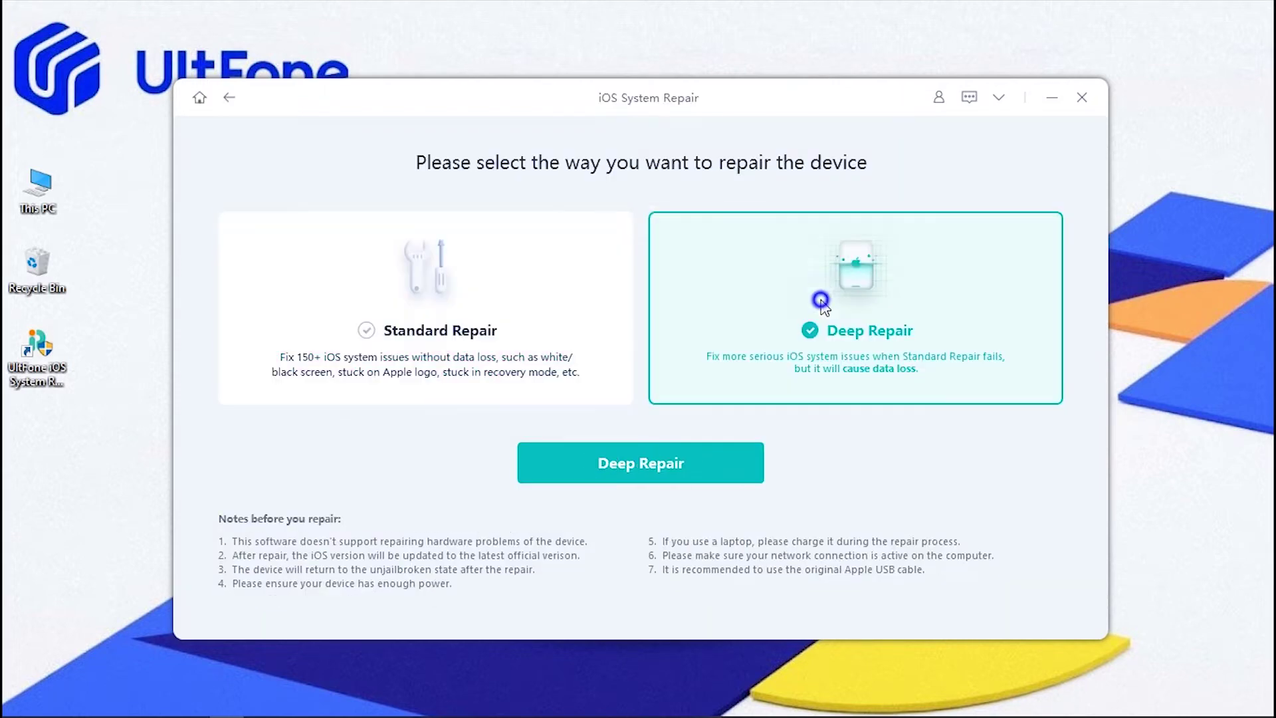
left_click(449, 355)
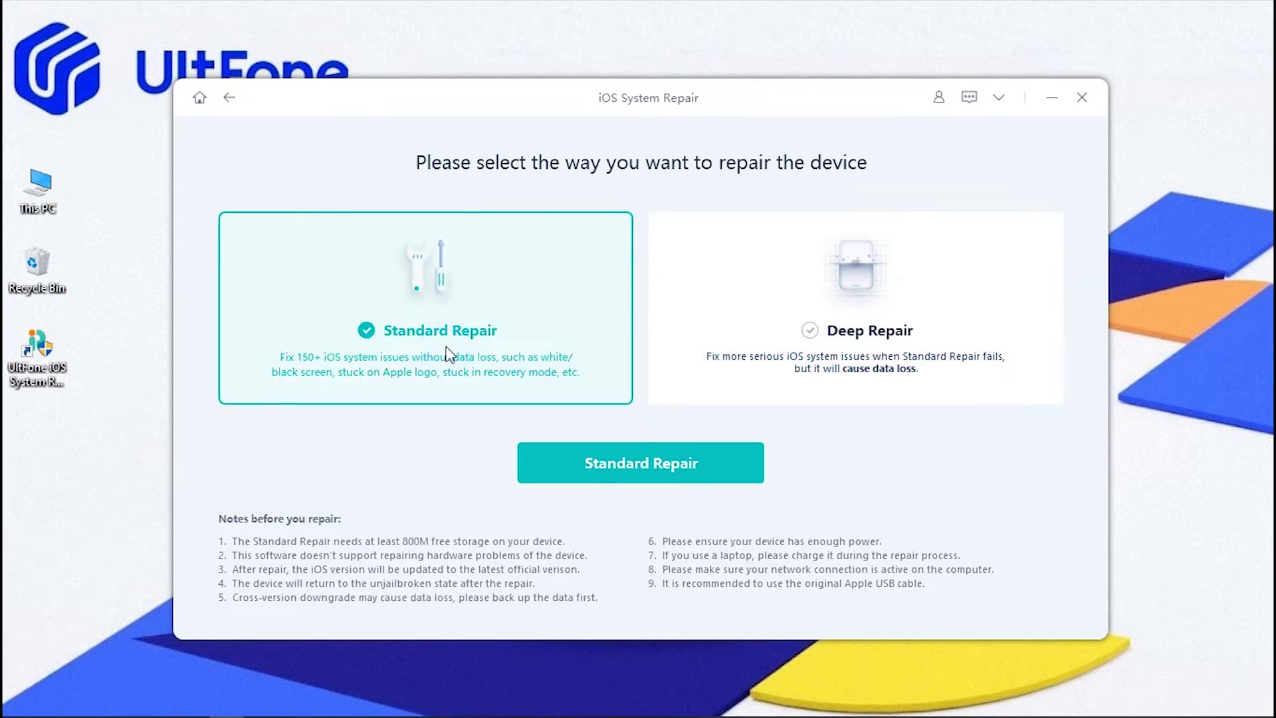
left_click(635, 461)
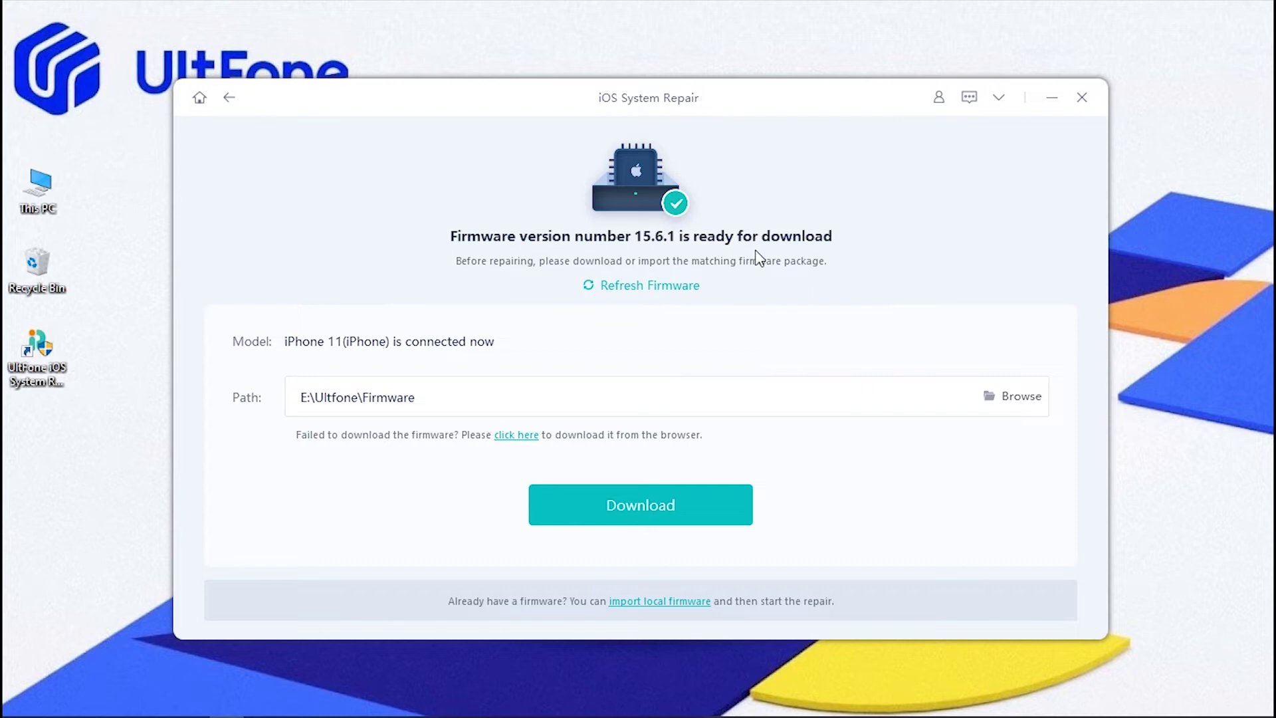
Download firmware 15.6.1 and start the Standard Repair on the iPhone 11
left_click(661, 504)
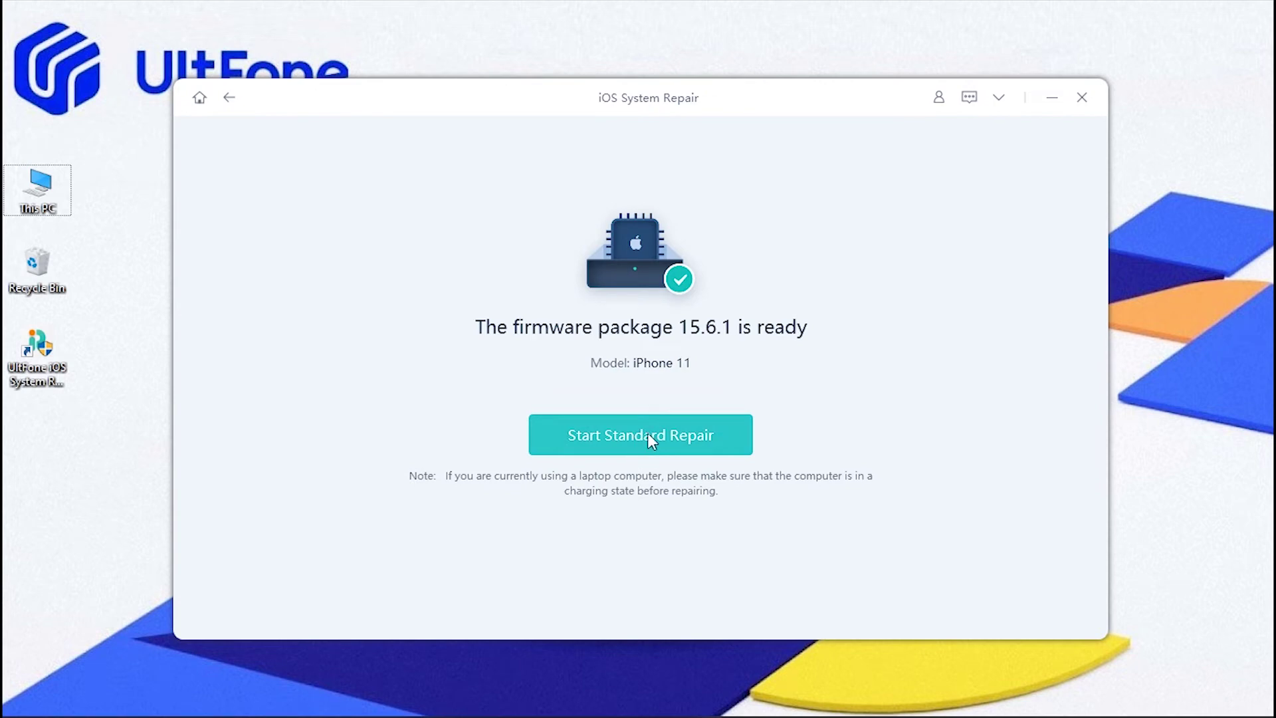
left_click(647, 432)
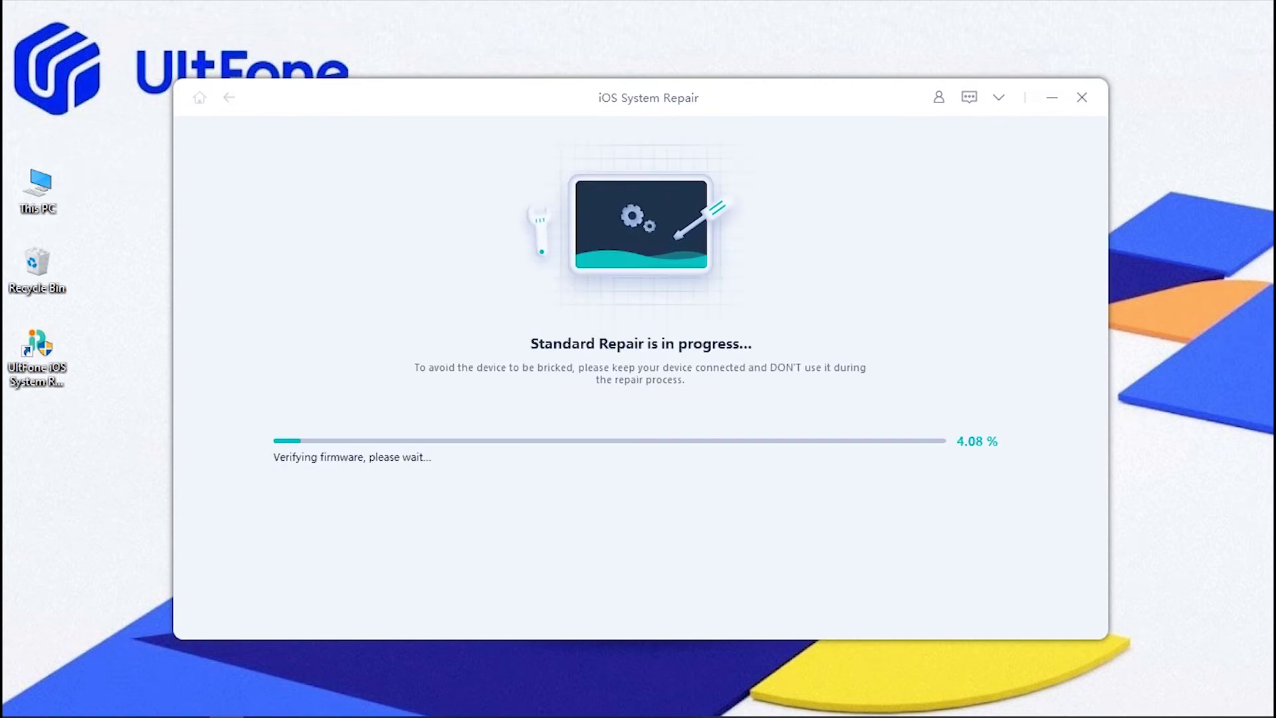